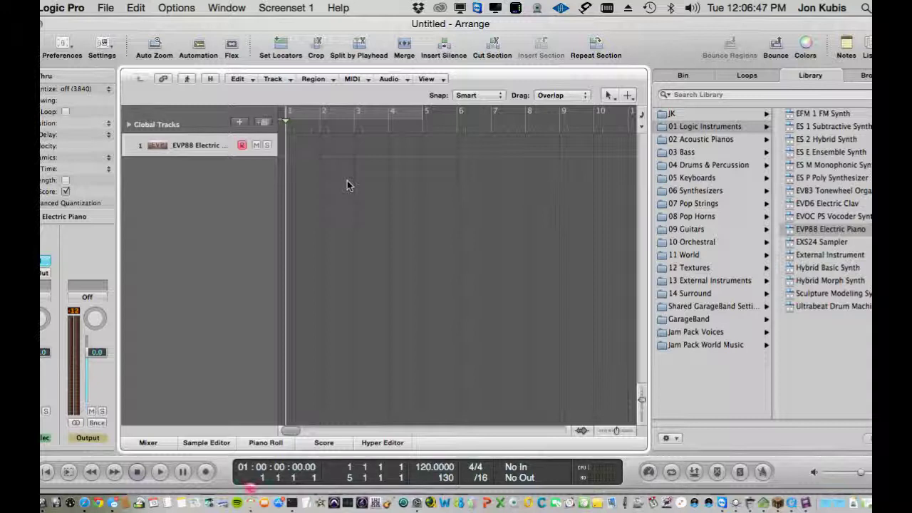
# Load EVB3 (Tonewheel Organ) > Stereo into the Electric Piano track's instrument slot.
pyautogui.click(42, 76)
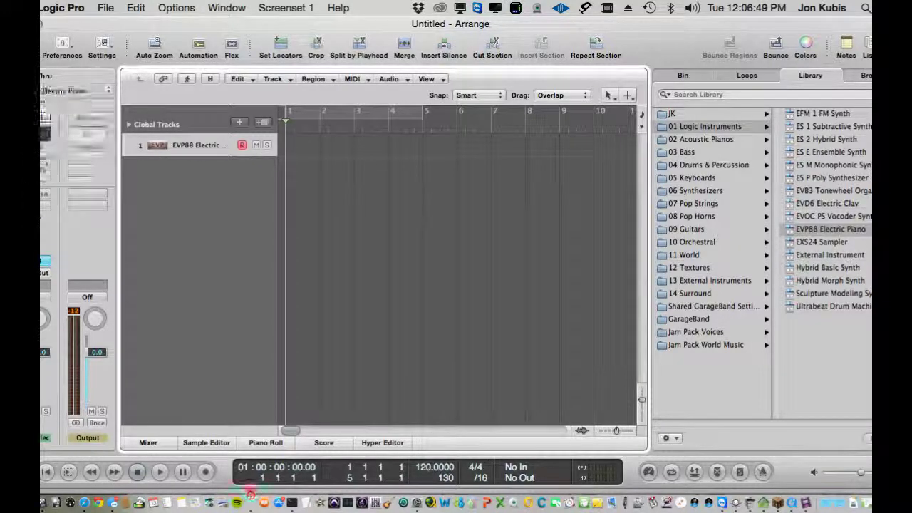
pyautogui.click(46, 264)
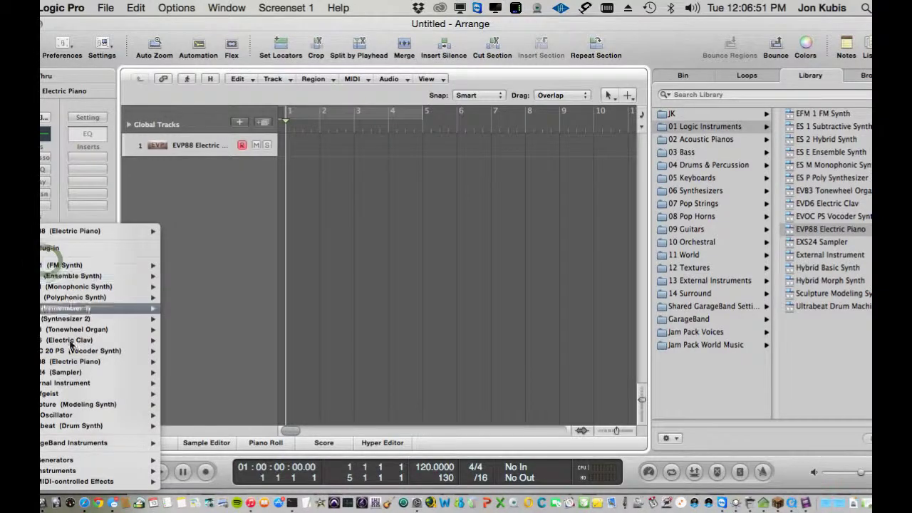
pyautogui.moveTo(156, 332)
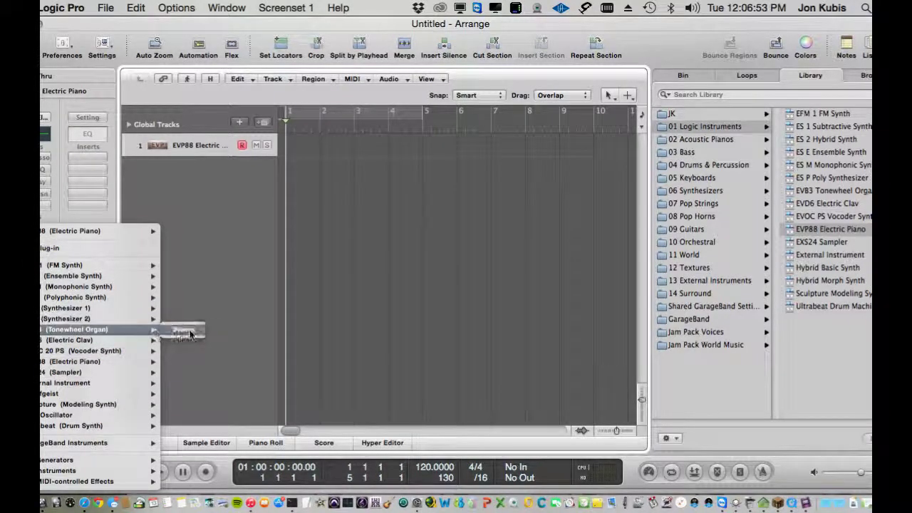
pyautogui.click(189, 329)
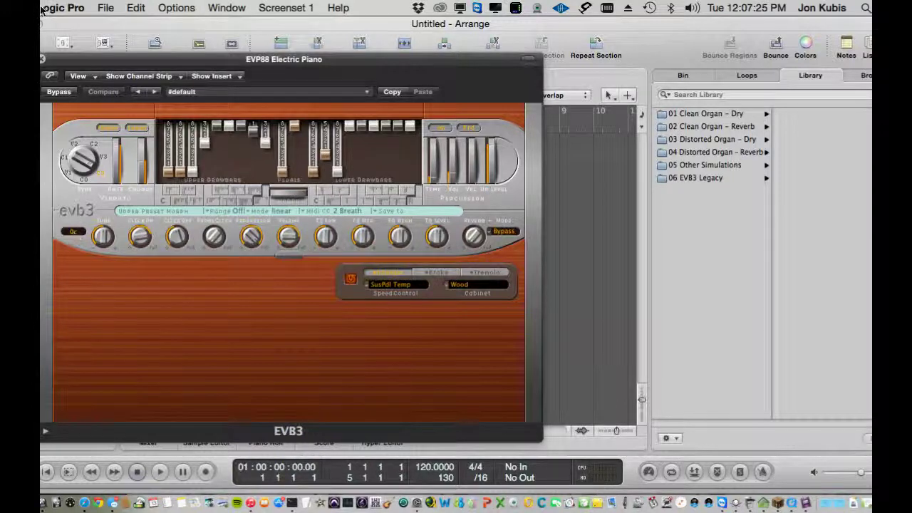
# Open the Environment window and arrange it beside the organ plug-in window.
pyautogui.click(227, 8)
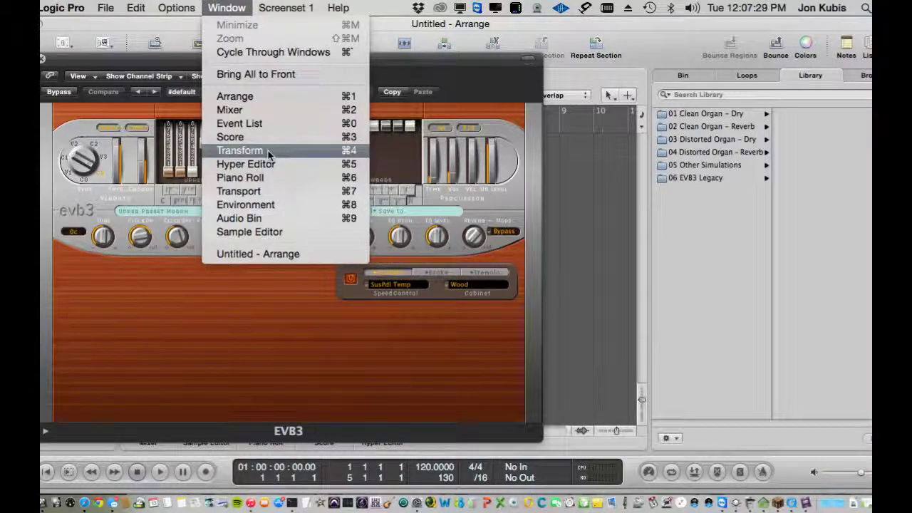
pyautogui.click(306, 205)
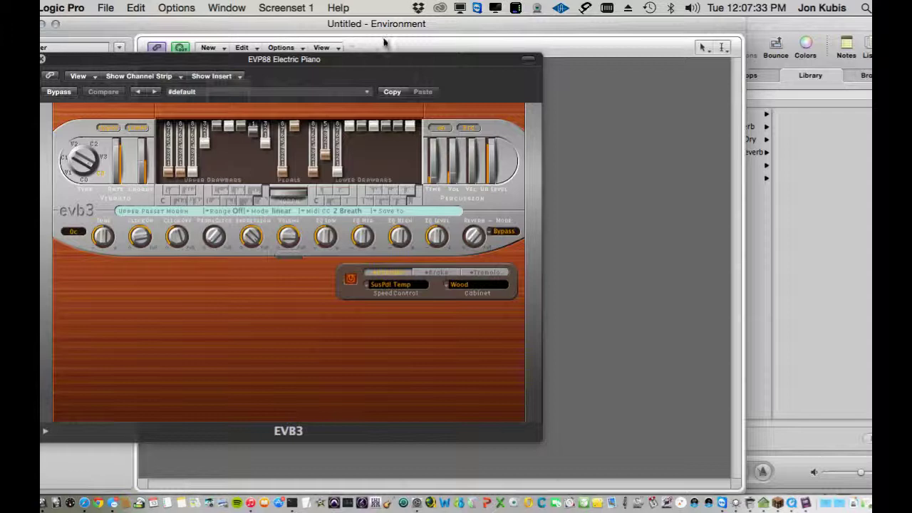
pyautogui.moveTo(337, 63); pyautogui.dragTo(308, 185)
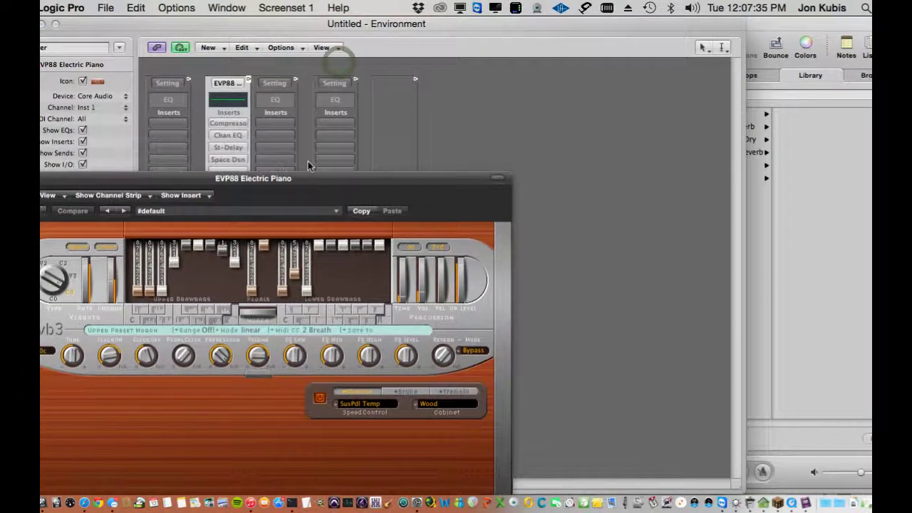
pyautogui.moveTo(371, 24); pyautogui.dragTo(523, 7)
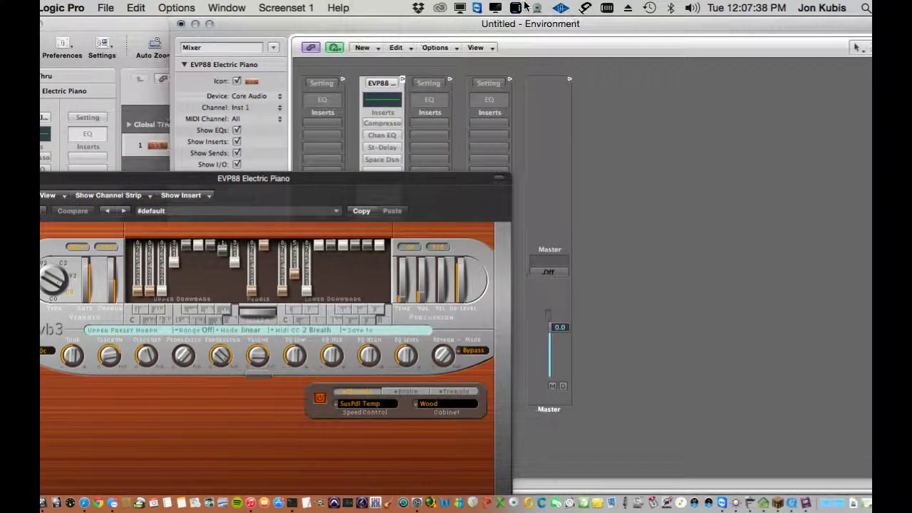
# Switch the Environment to the Click & Ports layer and tidy the window positions.
pyautogui.click(272, 50)
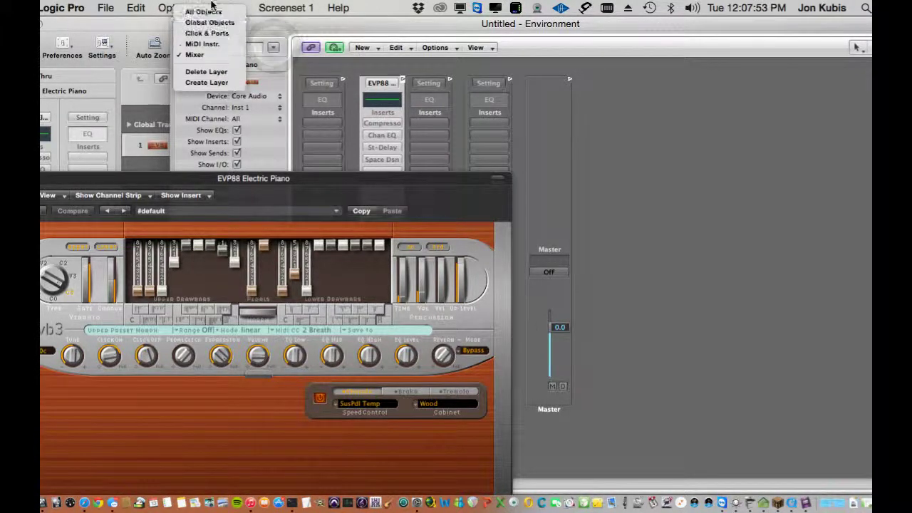
pyautogui.click(230, 34)
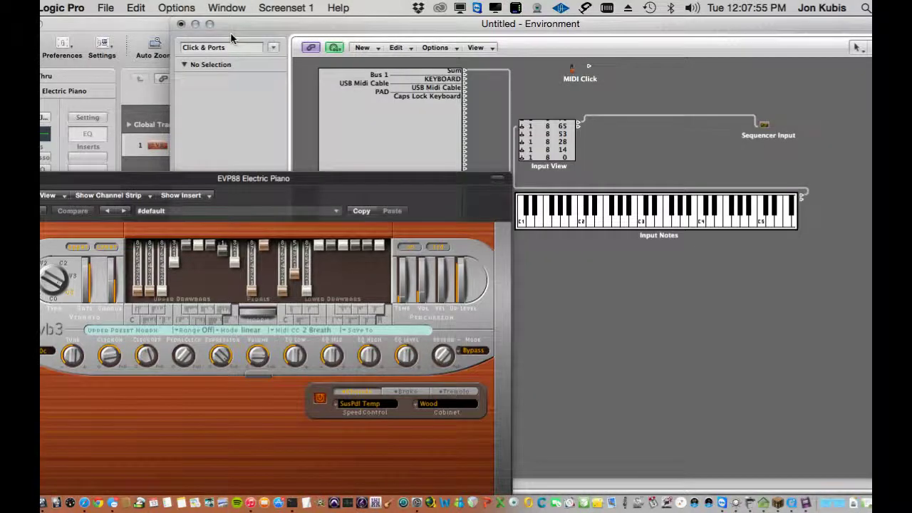
pyautogui.moveTo(503, 25); pyautogui.dragTo(530, 25)
pyautogui.moveTo(445, 184); pyautogui.dragTo(393, 248)
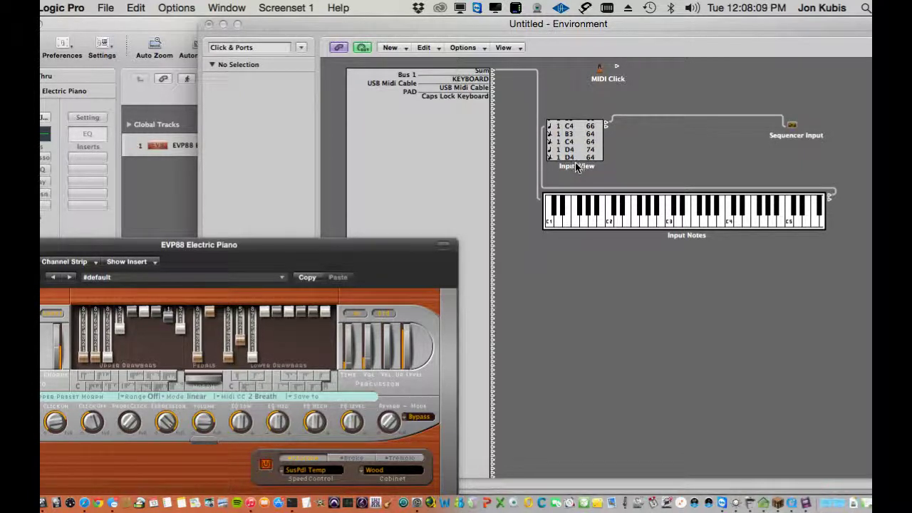
# Create a new Transformer object and place it below the cable line, moving Input View right.
pyautogui.click(394, 47)
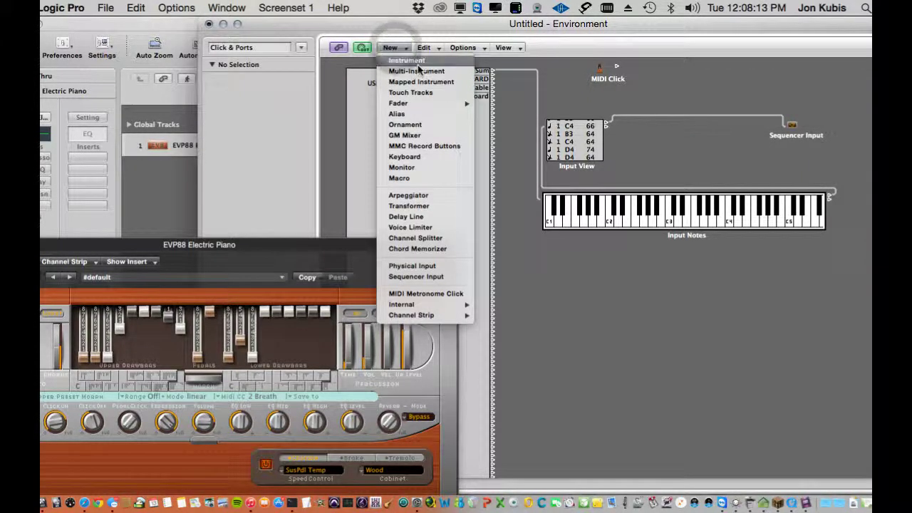
pyautogui.click(424, 206)
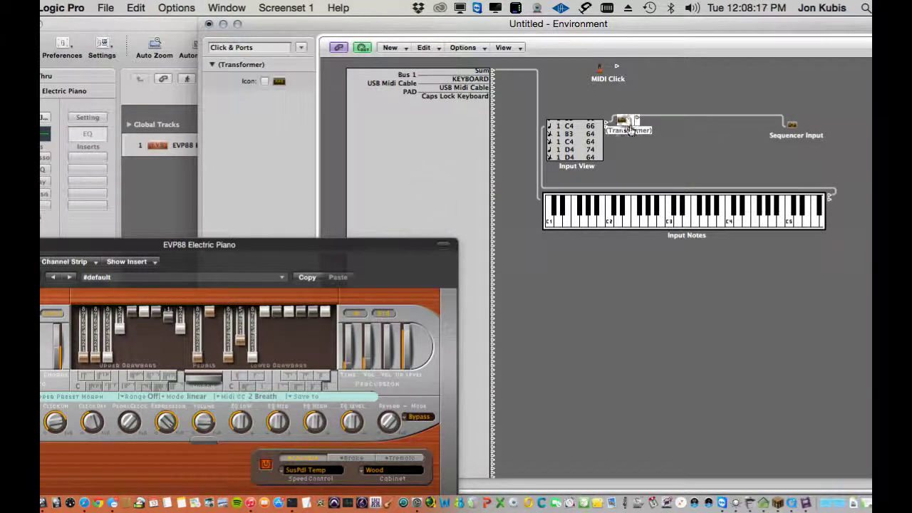
pyautogui.moveTo(631, 130); pyautogui.dragTo(639, 168)
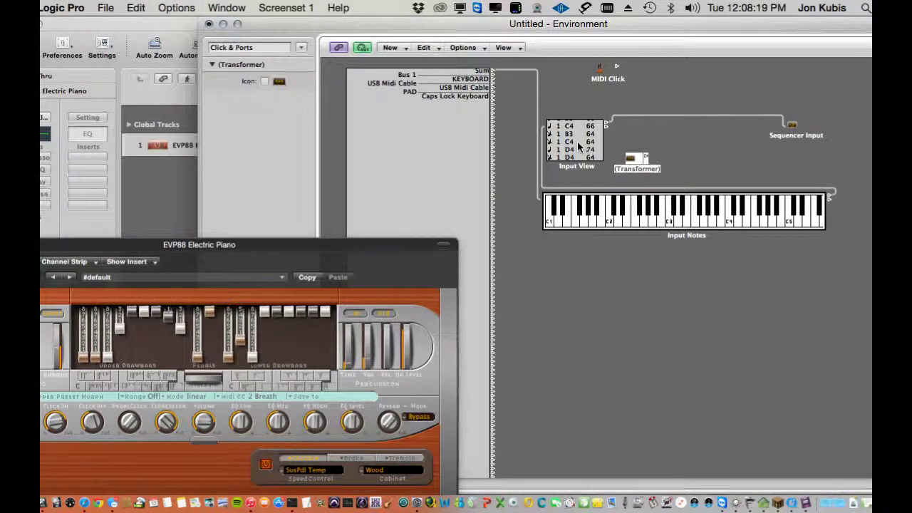
pyautogui.moveTo(578, 147); pyautogui.dragTo(713, 146)
# Delete the Input Notes–Input View cable and cable Input Notes into the Transformer.
pyautogui.click(804, 176)
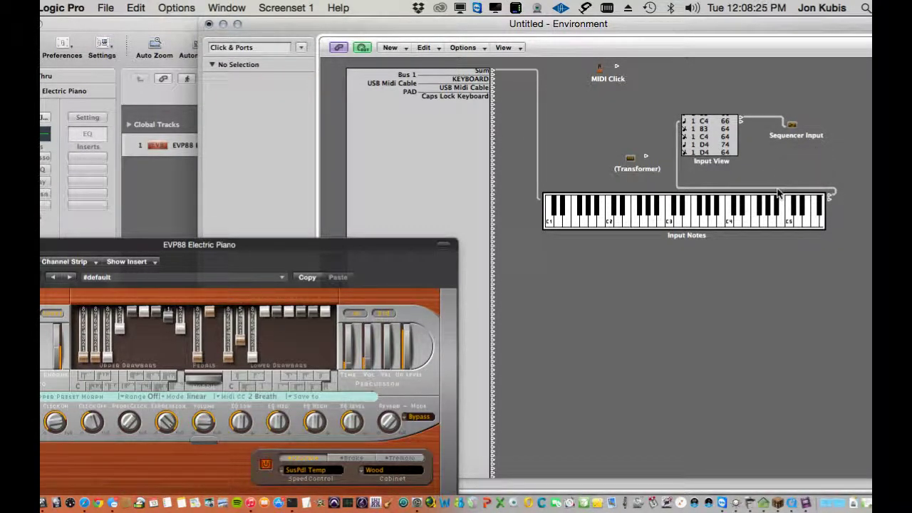
pyautogui.click(814, 190)
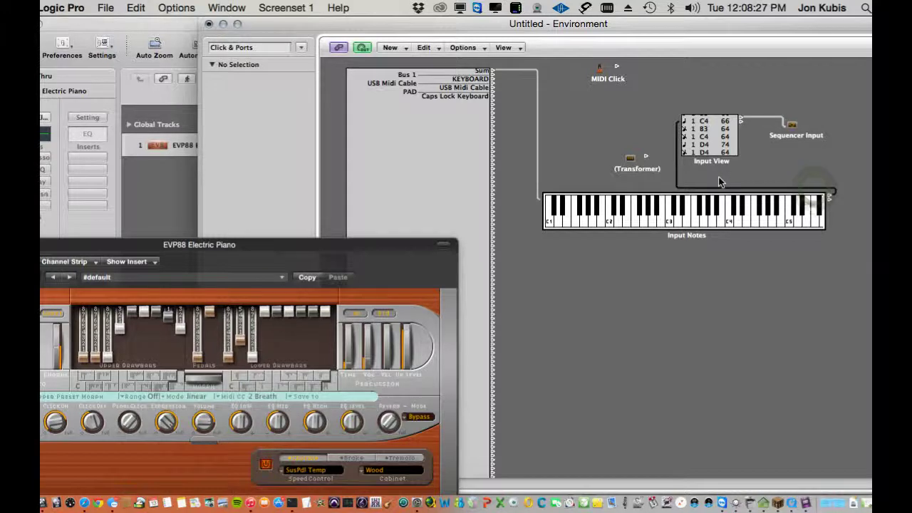
pyautogui.press('Delete')
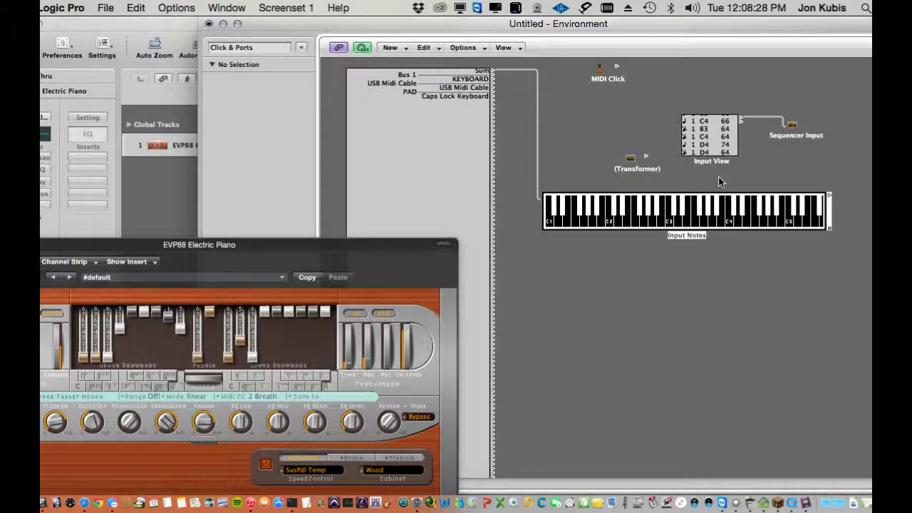
pyautogui.click(755, 170)
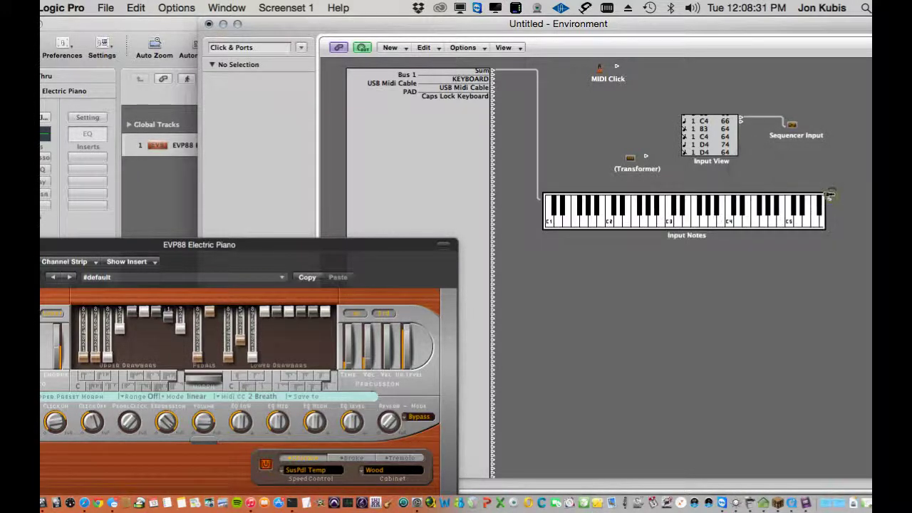
pyautogui.moveTo(829, 194); pyautogui.dragTo(681, 124)
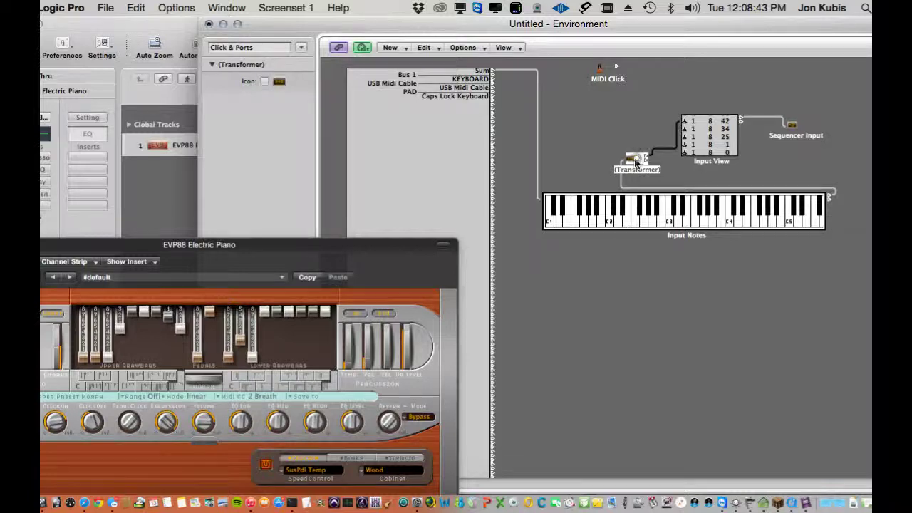
# Open the Transformer editor and set its Status condition to = Control.
pyautogui.doubleClick(636, 161)
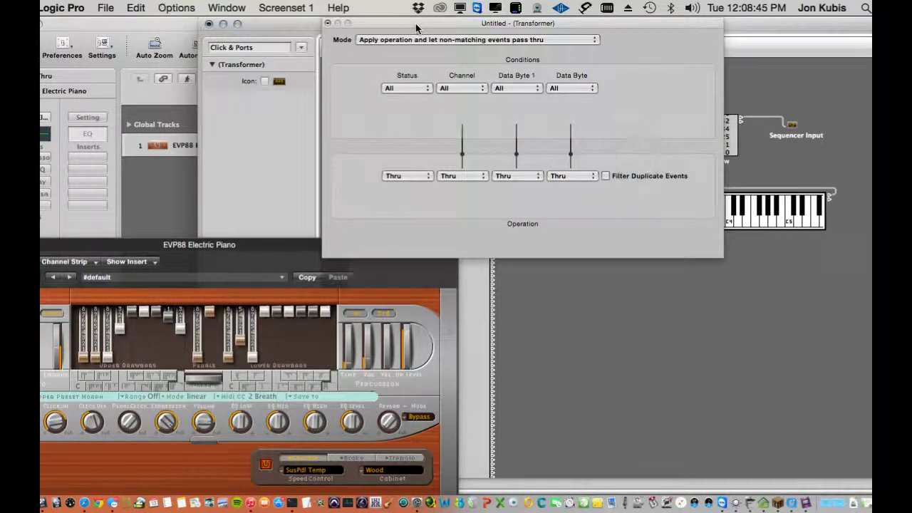
pyautogui.moveTo(415, 24); pyautogui.dragTo(430, 51)
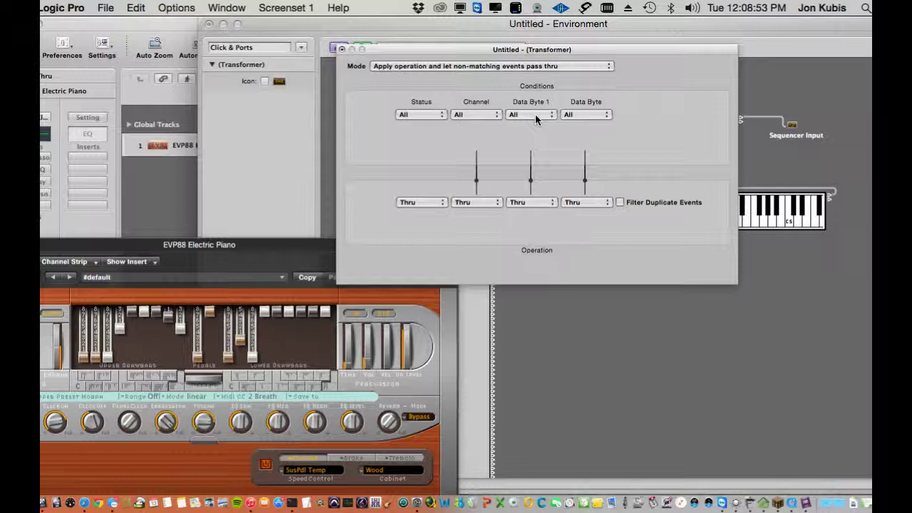
pyautogui.click(424, 114)
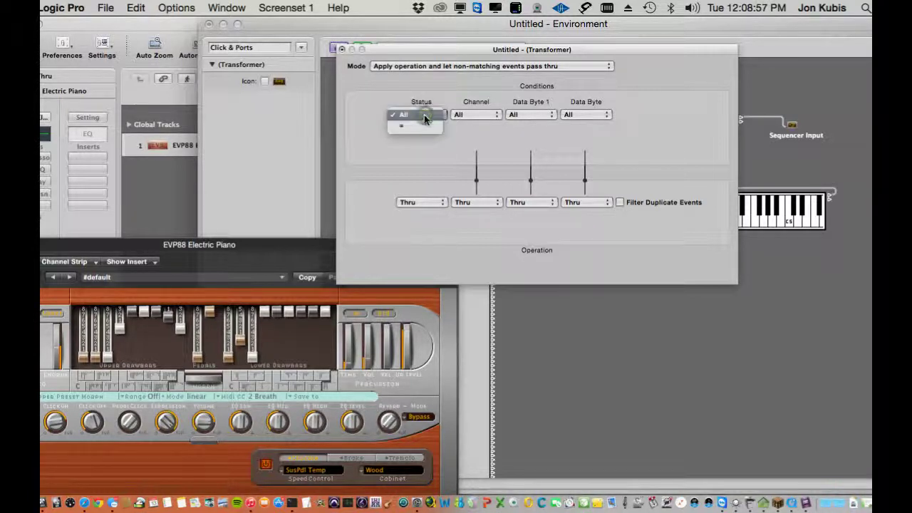
pyautogui.click(424, 127)
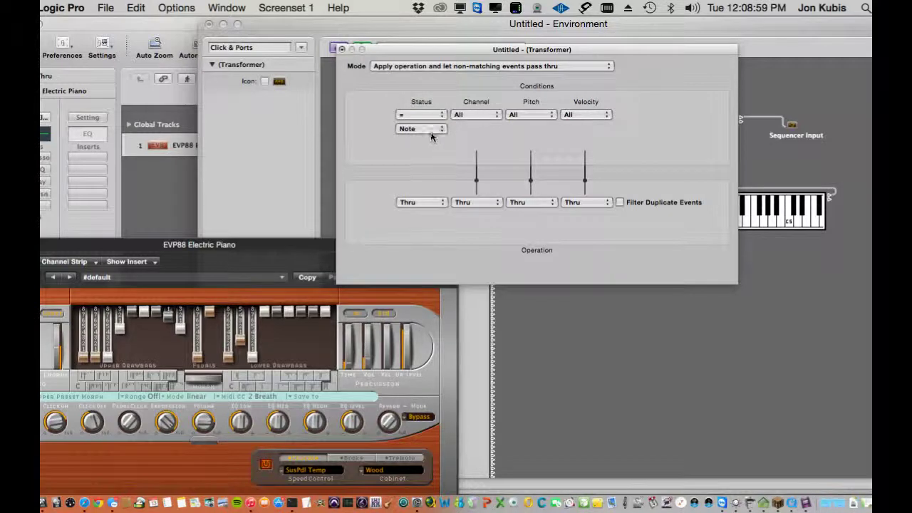
pyautogui.click(429, 129)
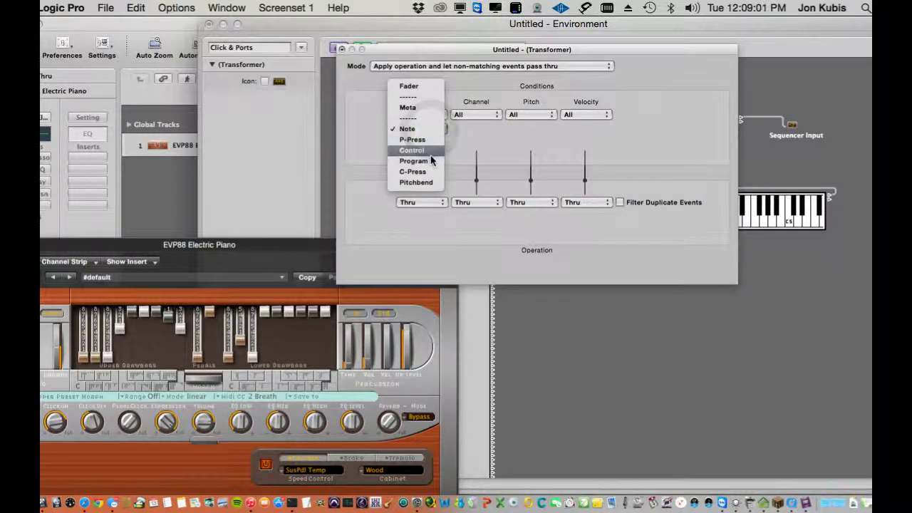
pyautogui.click(429, 151)
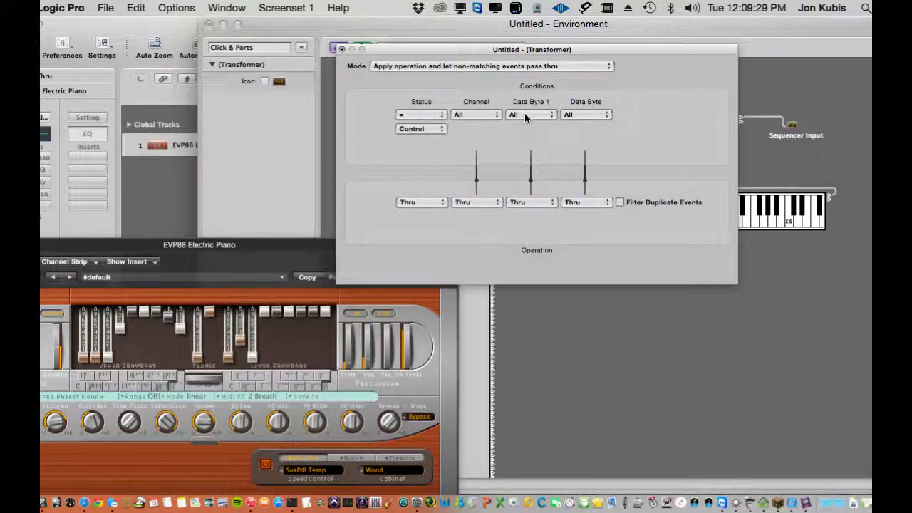
# Set the Data Byte 1 condition to = 8.
pyautogui.click(524, 112)
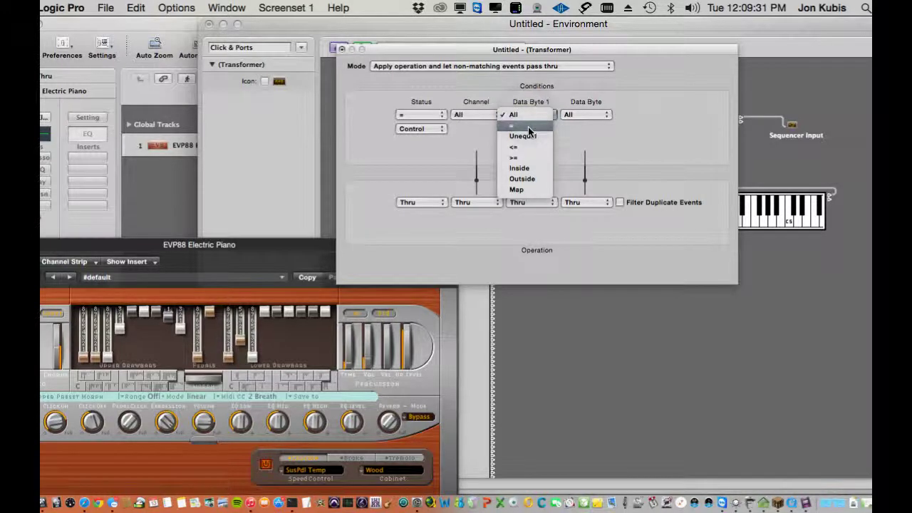
pyautogui.click(528, 126)
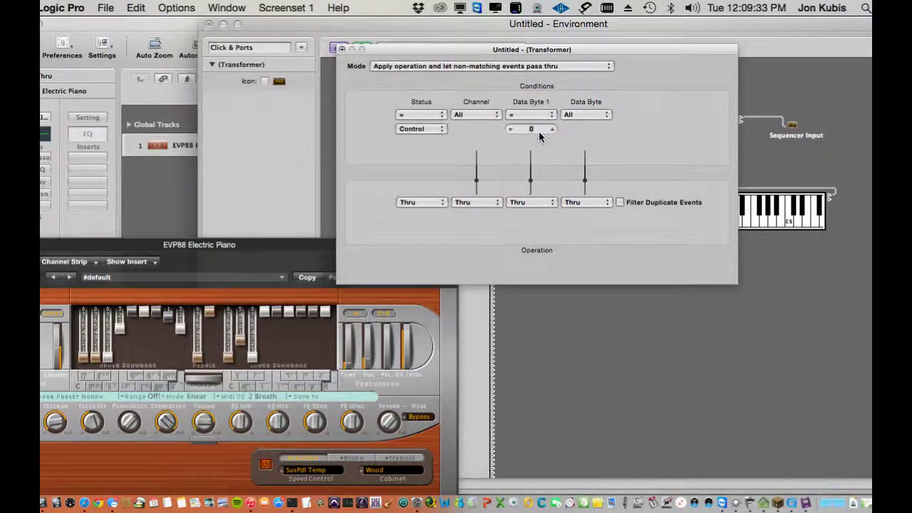
pyautogui.click(553, 130)
pyautogui.click(552, 130)
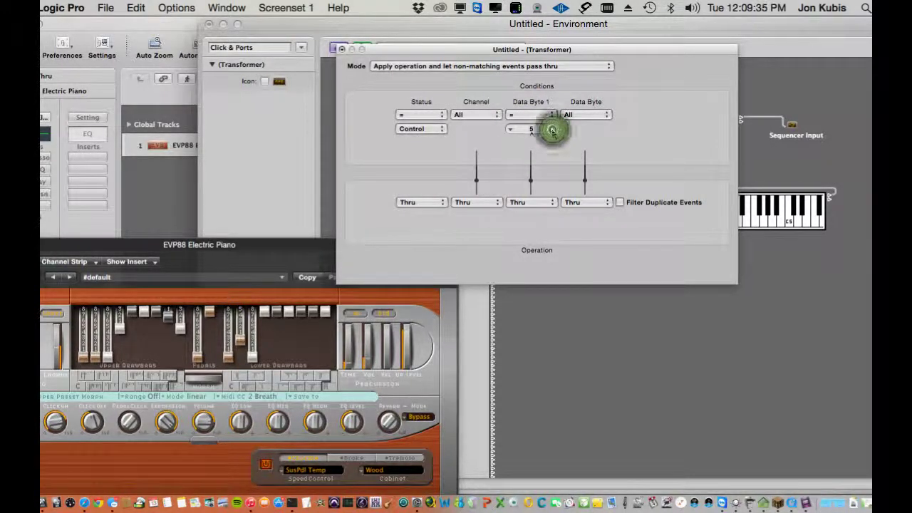
# Set the Data Byte 1 operation to Fix with value 11.
pyautogui.click(547, 226)
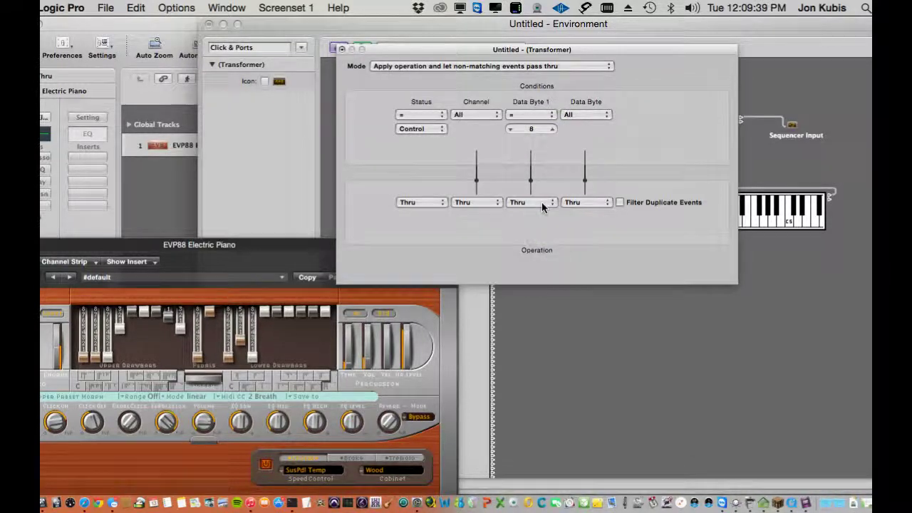
pyautogui.click(542, 201)
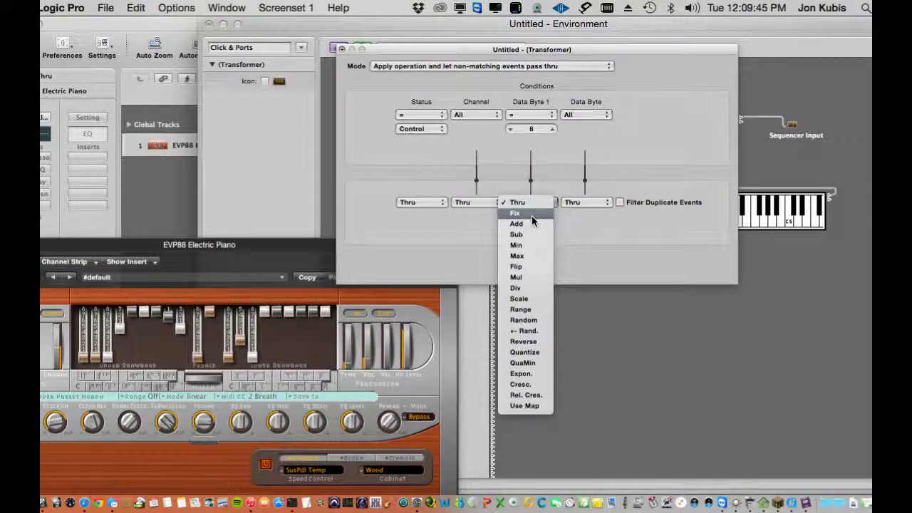
pyautogui.click(532, 215)
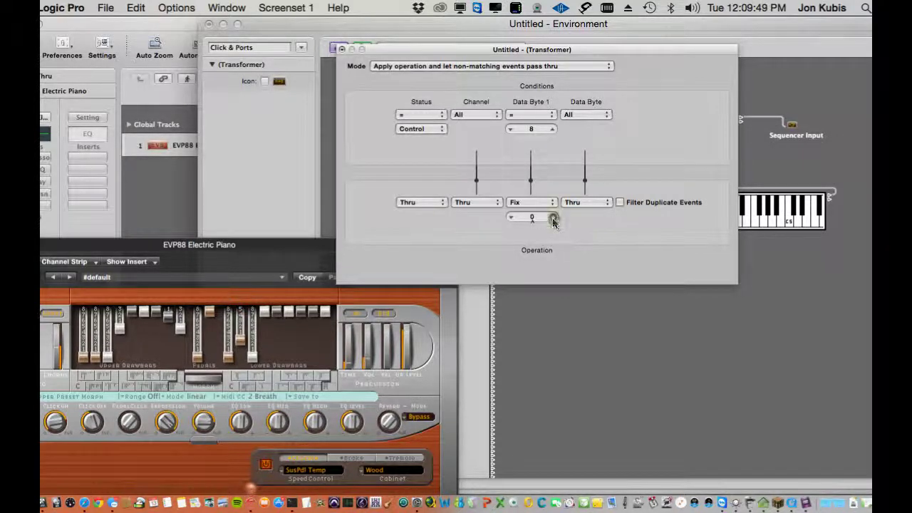
pyautogui.click(553, 220)
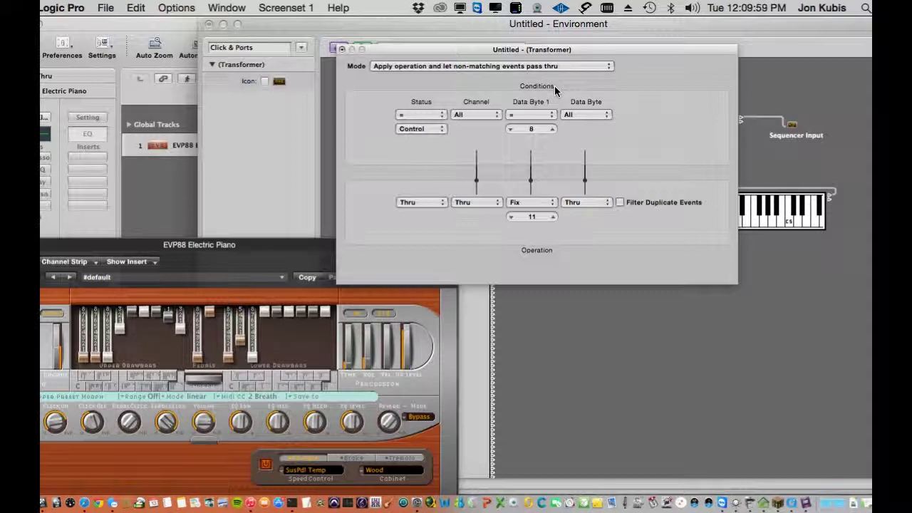
# Close the Transformer and Environment windows to return to the Arrange window.
pyautogui.click(342, 49)
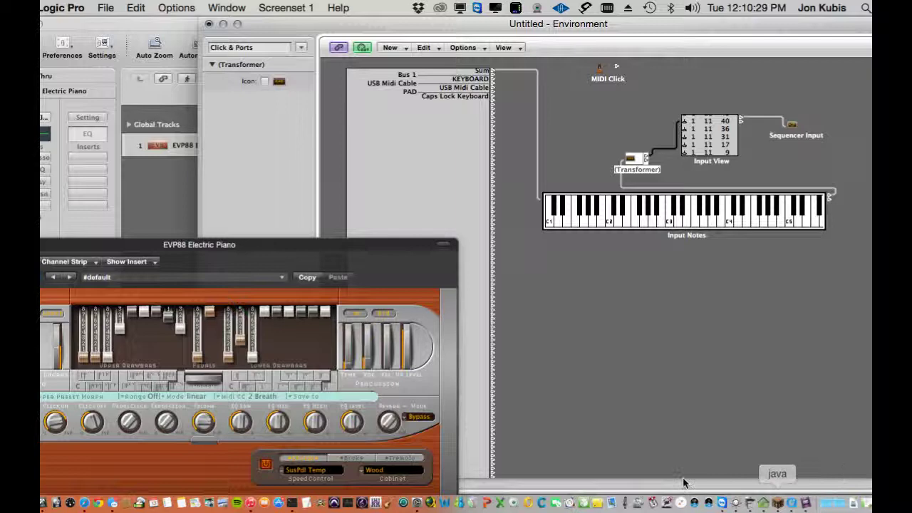
pyautogui.click(209, 24)
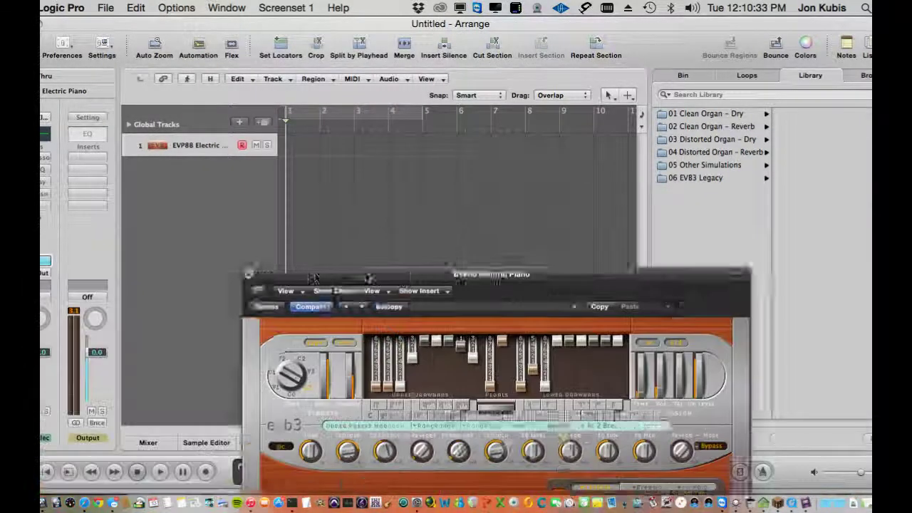
# Record a take on the organ track and open the #default region in the Piano Roll.
pyautogui.moveTo(316, 278); pyautogui.dragTo(510, 292)
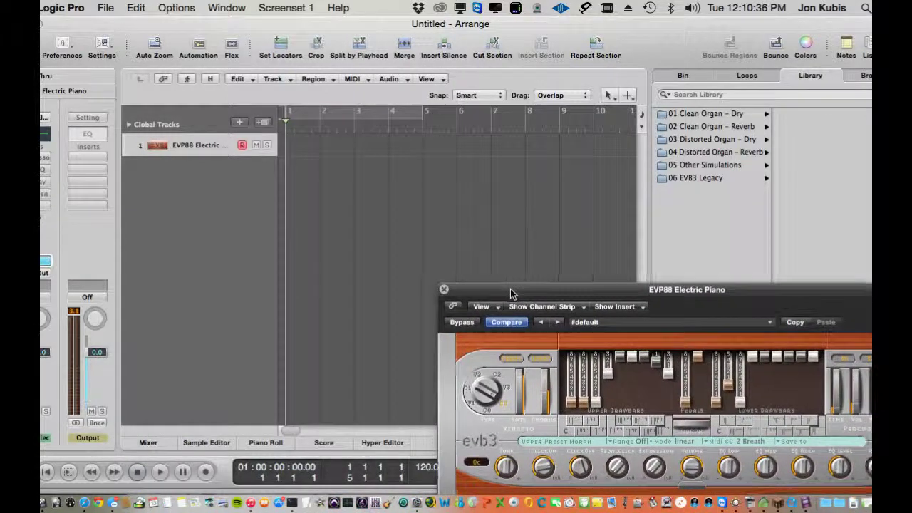
pyautogui.click(206, 476)
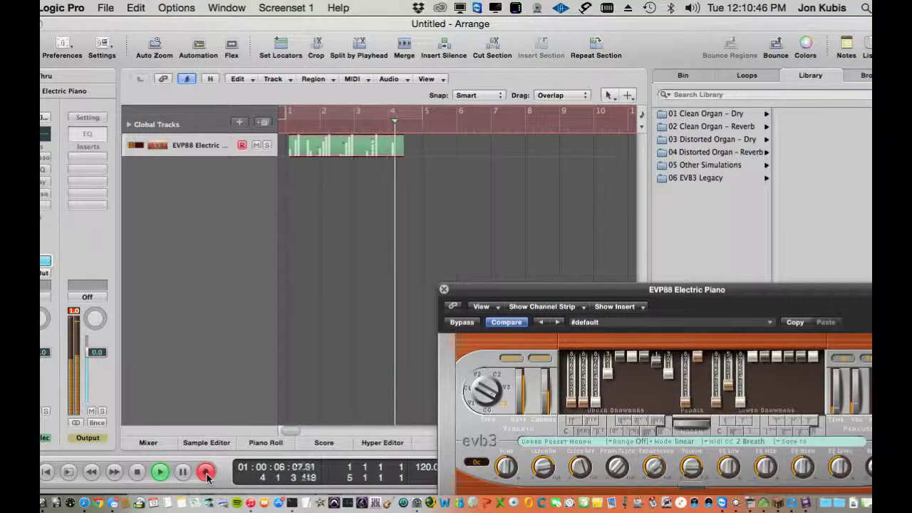
pyautogui.click(135, 474)
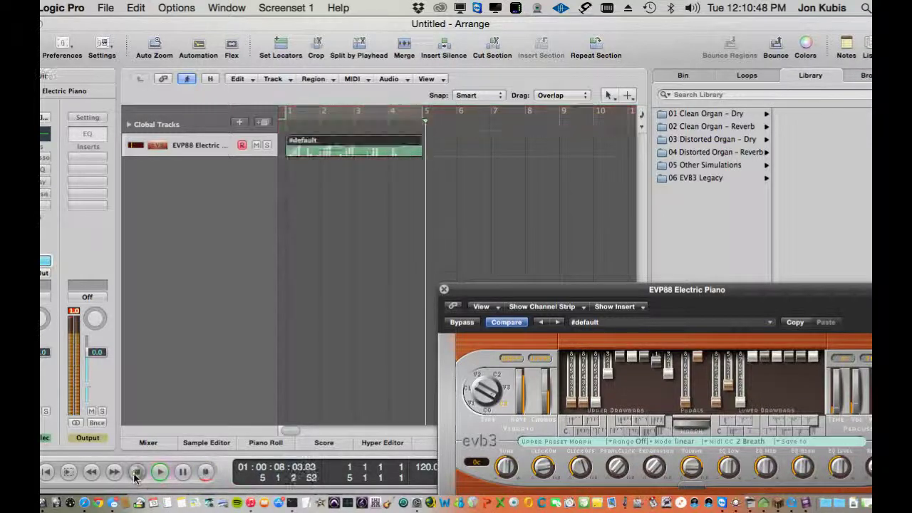
pyautogui.doubleClick(322, 153)
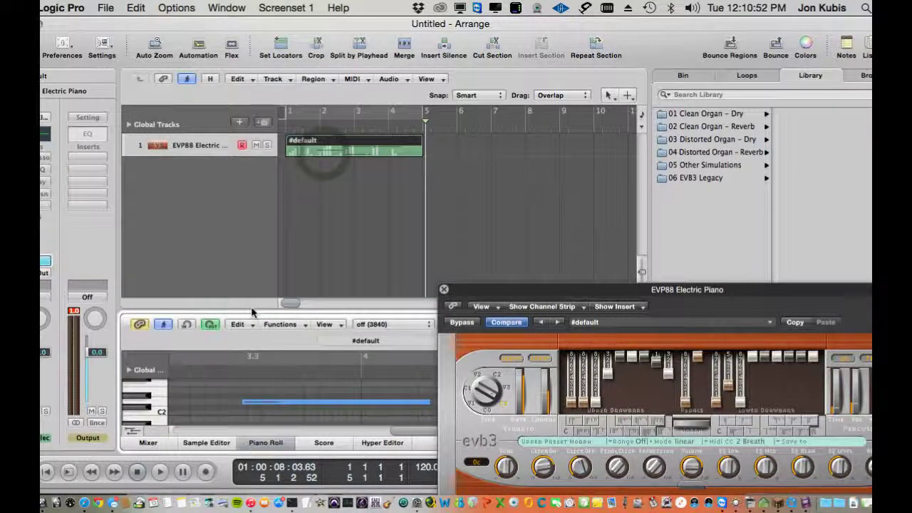
# Enlarge the Piano Roll and show the Expression (CC 11) curve in the Hyper Draw lane.
pyautogui.moveTo(251, 306); pyautogui.dragTo(245, 221)
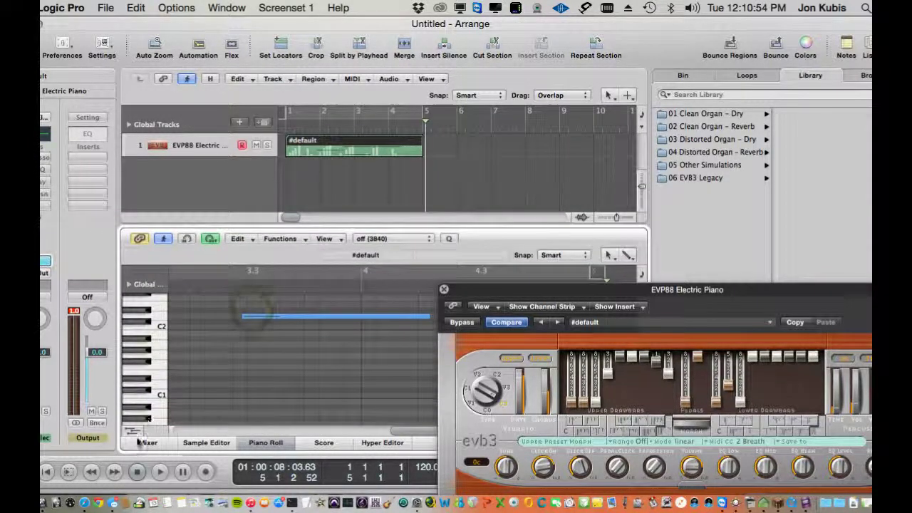
pyautogui.click(133, 431)
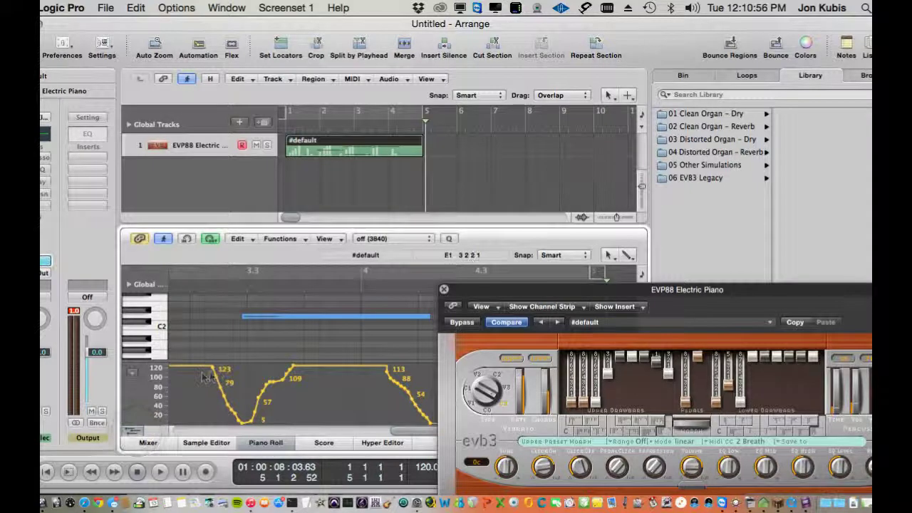
pyautogui.click(134, 373)
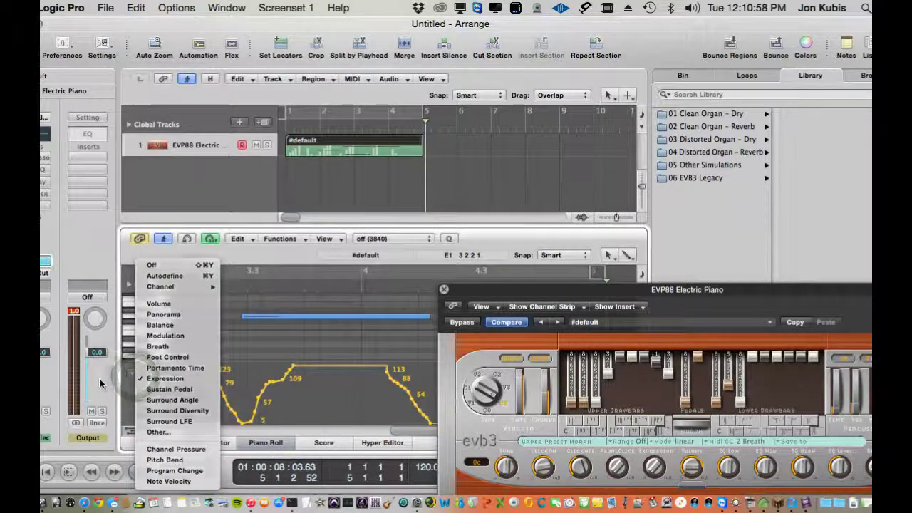
pyautogui.click(159, 380)
pyautogui.moveTo(482, 289); pyautogui.dragTo(298, 188)
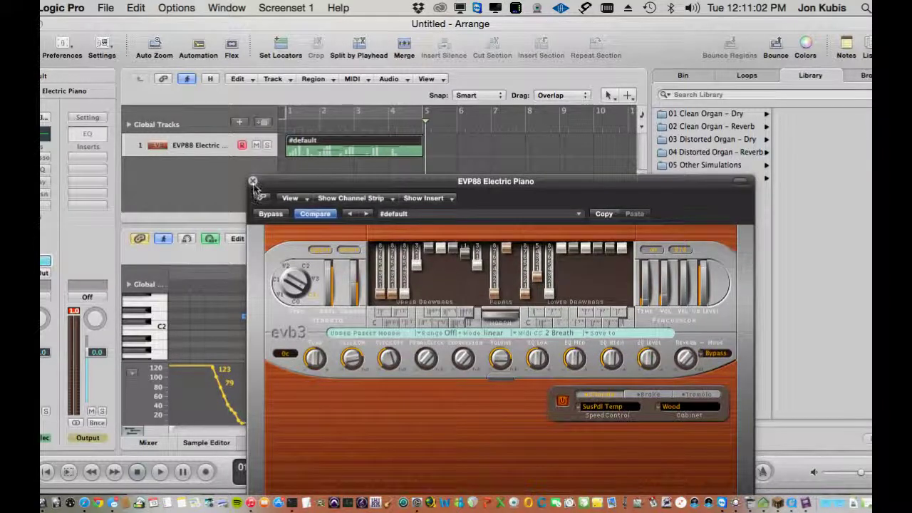